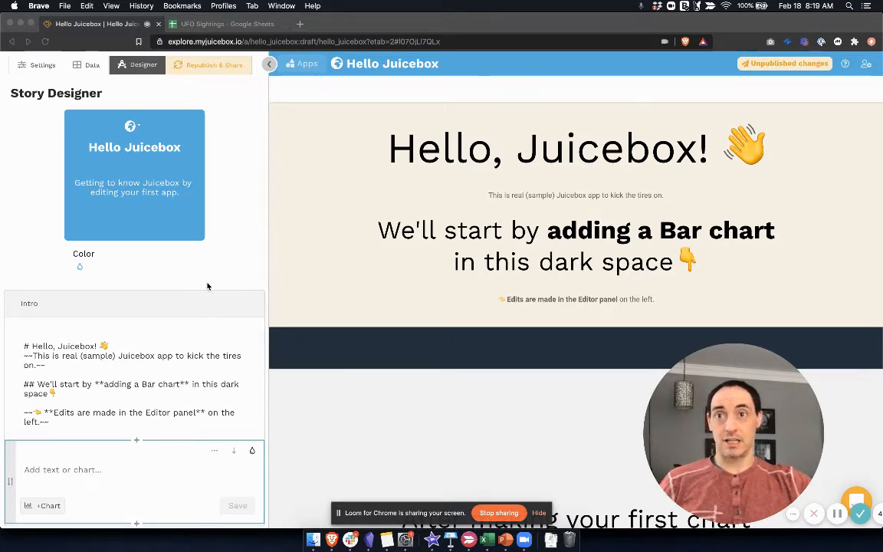
Step: Add a Bar chart to the empty dark section below the Intro text
scroll(167, 400, "down", 2)
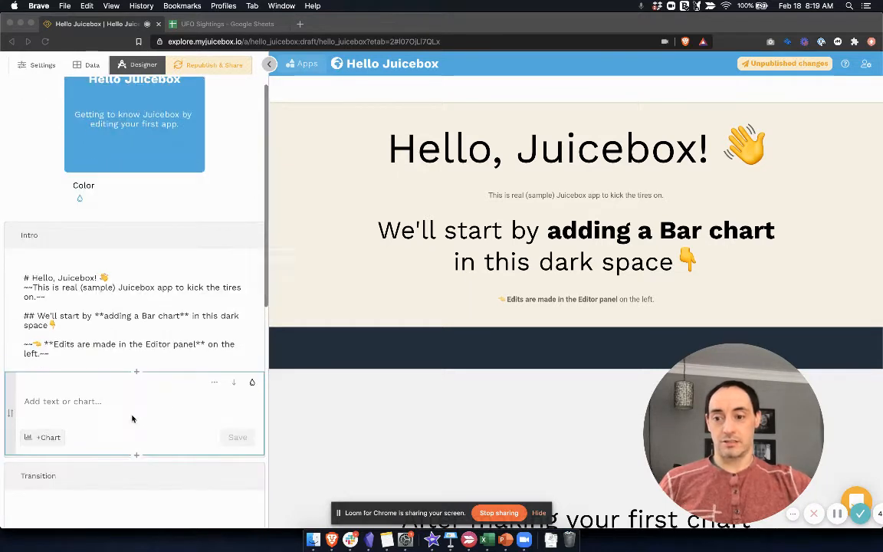
left_click(53, 438)
left_click(52, 439)
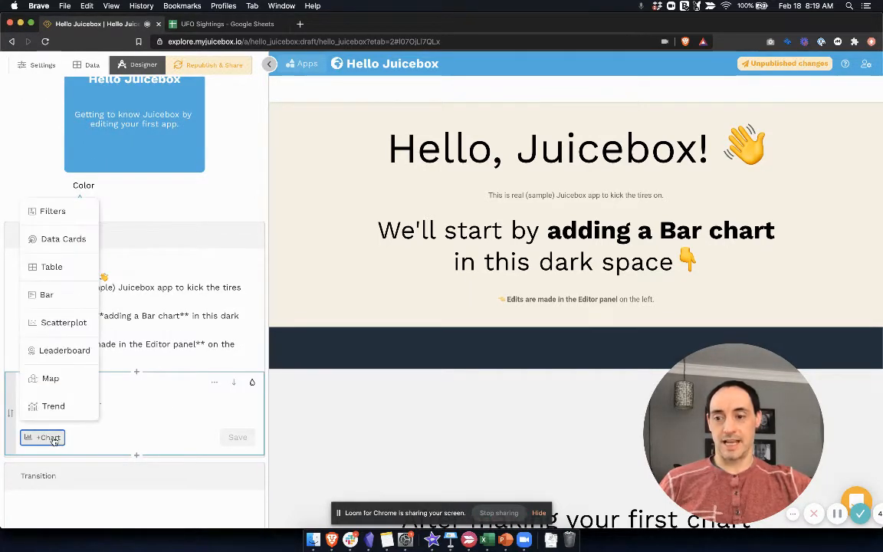
left_click(63, 299)
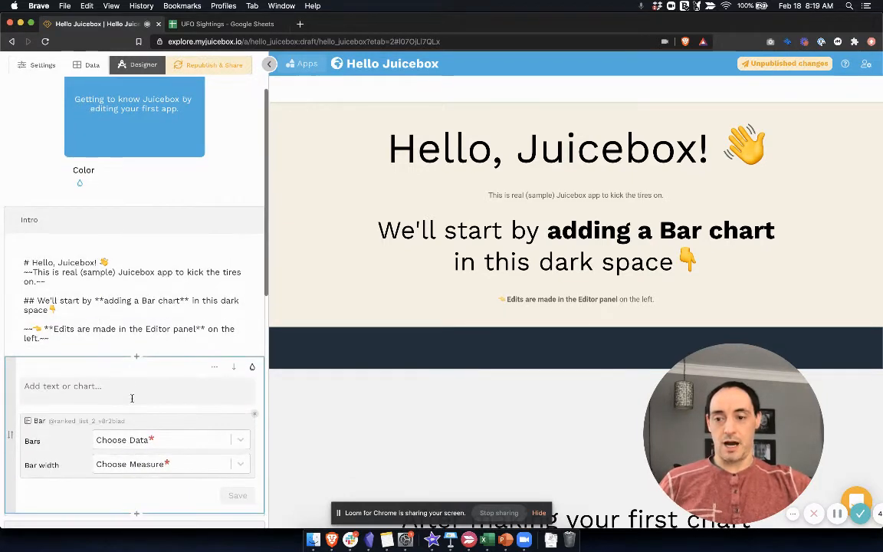
Step: Set the bar chart's bars to Languages and its bar width to Speakers, and save the section
left_click(226, 423)
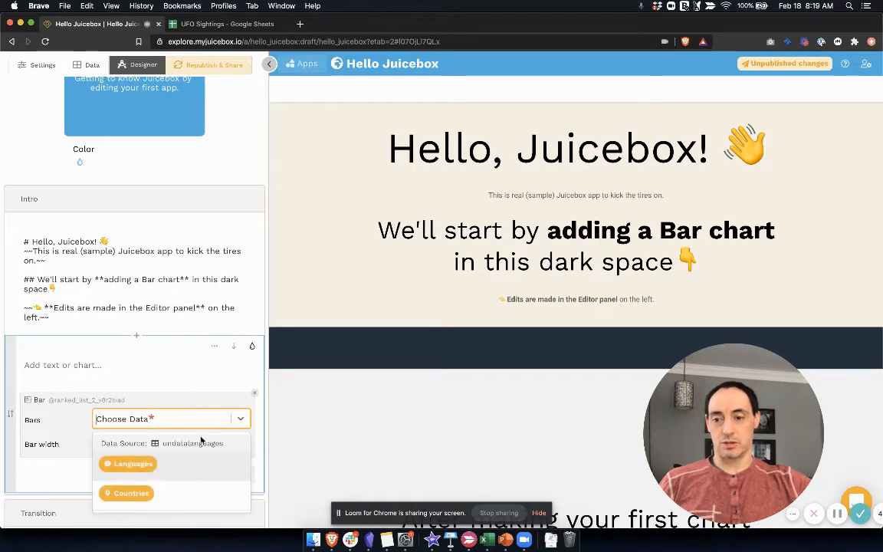
left_click(192, 467)
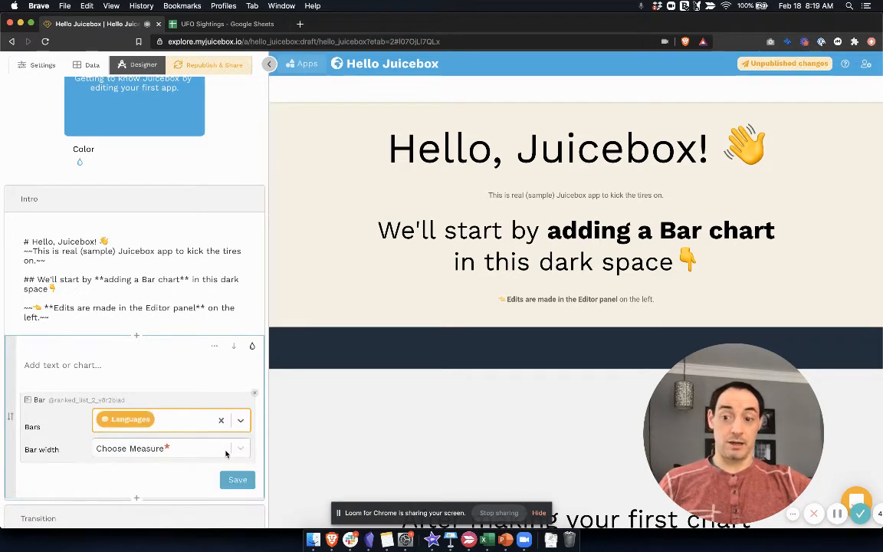
left_click(226, 451)
left_click(190, 496)
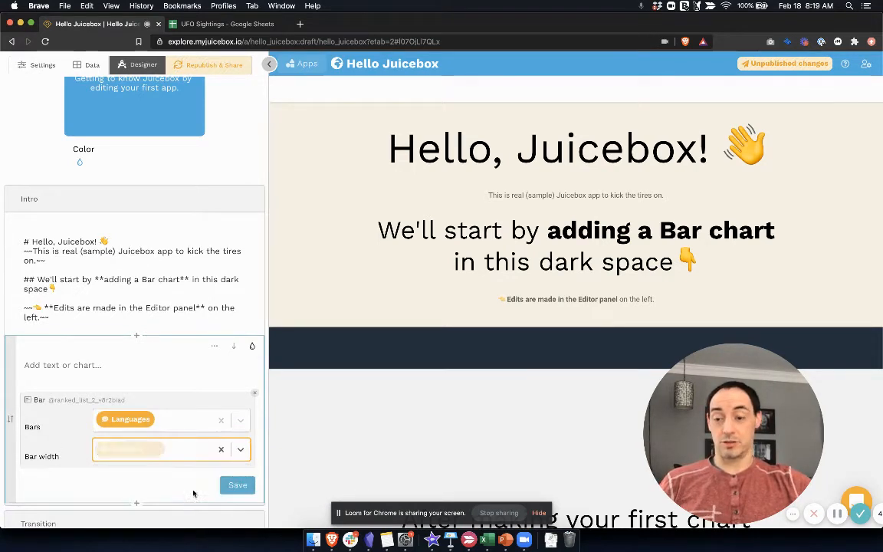
left_click(236, 486)
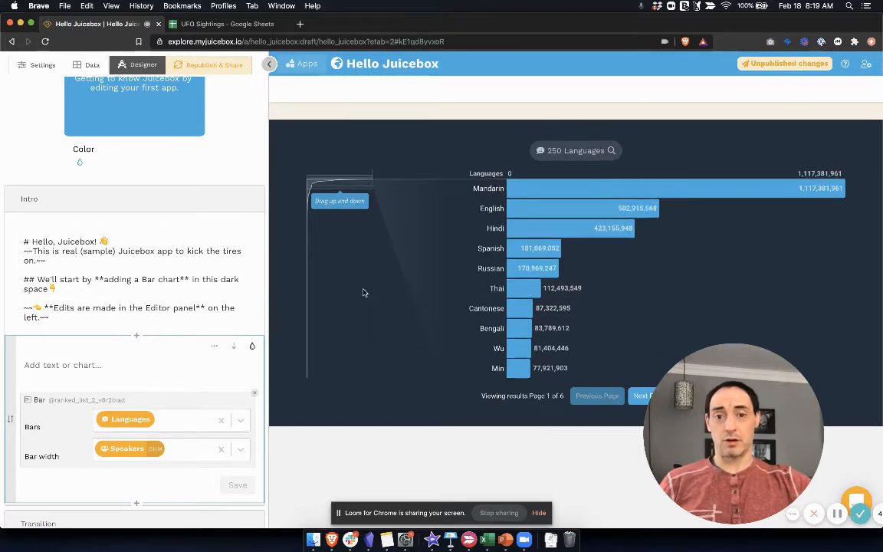
Step: Examine the new bar chart in the app preview and compare the Intro text and chart sections with their rendered output
scroll(364, 295, "up", 2)
scroll(364, 296, "up", 3)
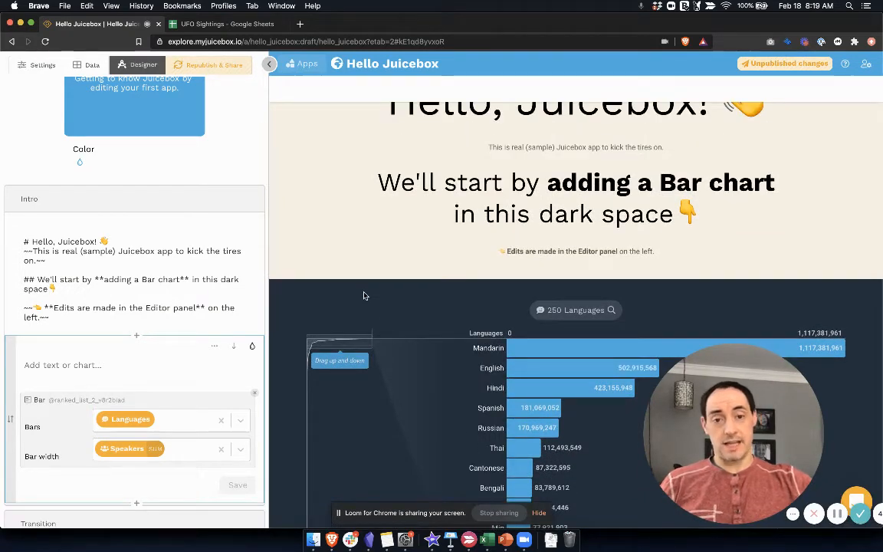
scroll(366, 291, "up", 1)
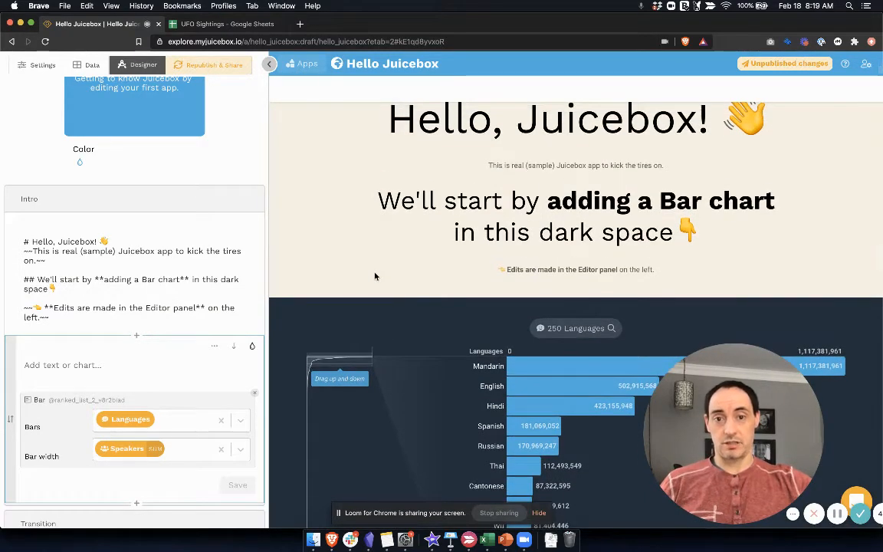
scroll(375, 276, "up", 1)
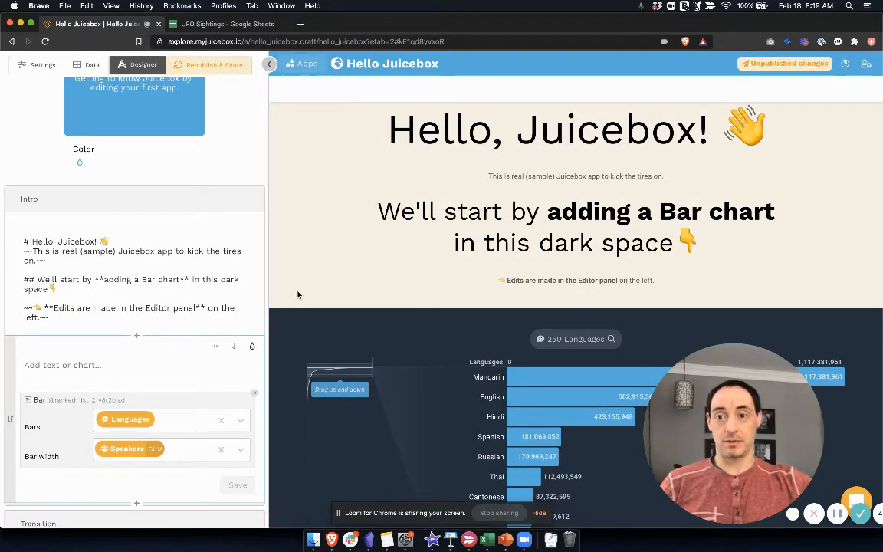
scroll(209, 296, "down", 2)
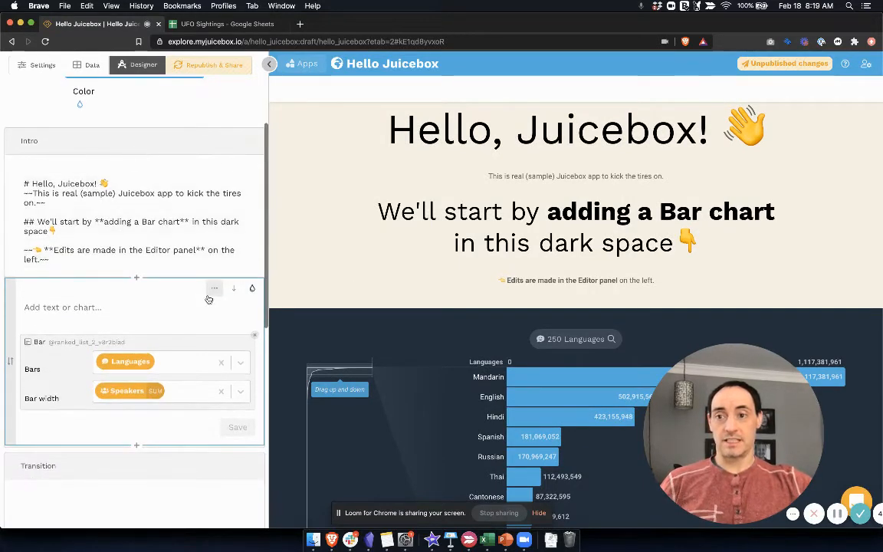
scroll(209, 298, "up", 1)
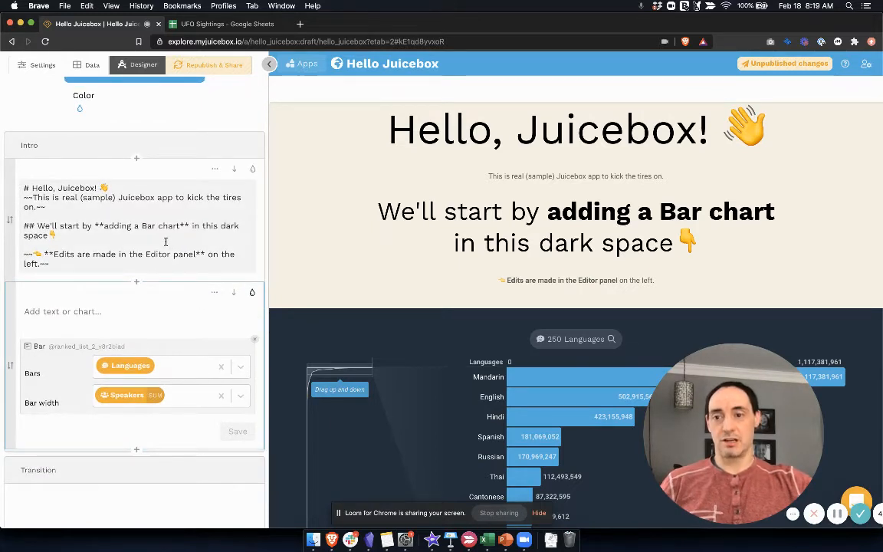
scroll(167, 240, "up", 1)
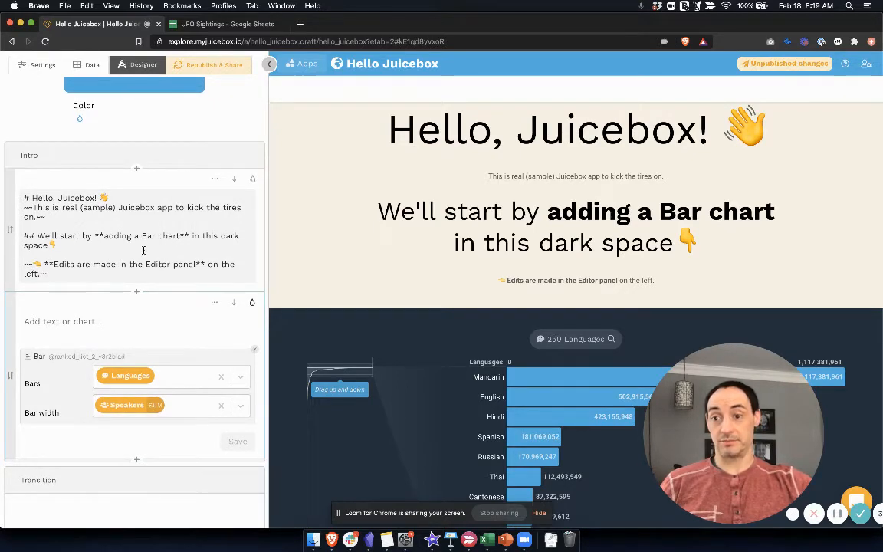
scroll(142, 251, "up", 5)
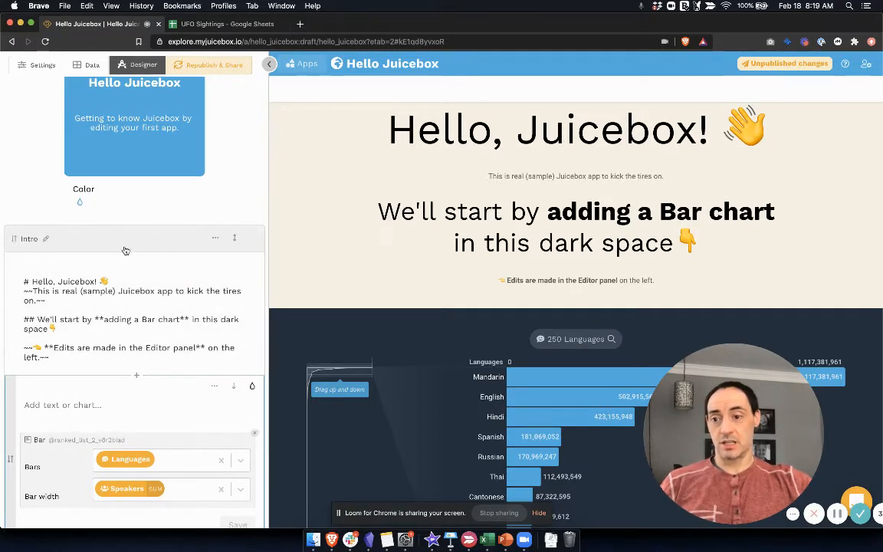
scroll(100, 296, "down", 6)
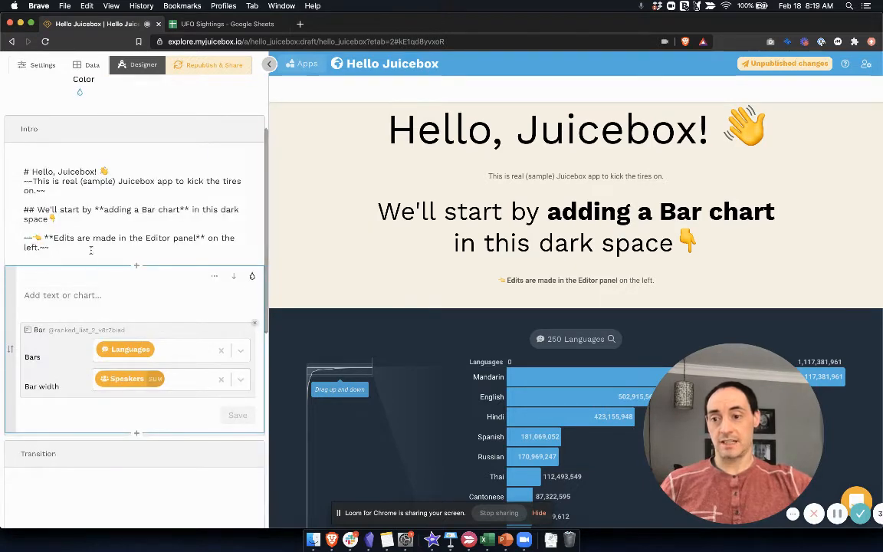
left_click(118, 220)
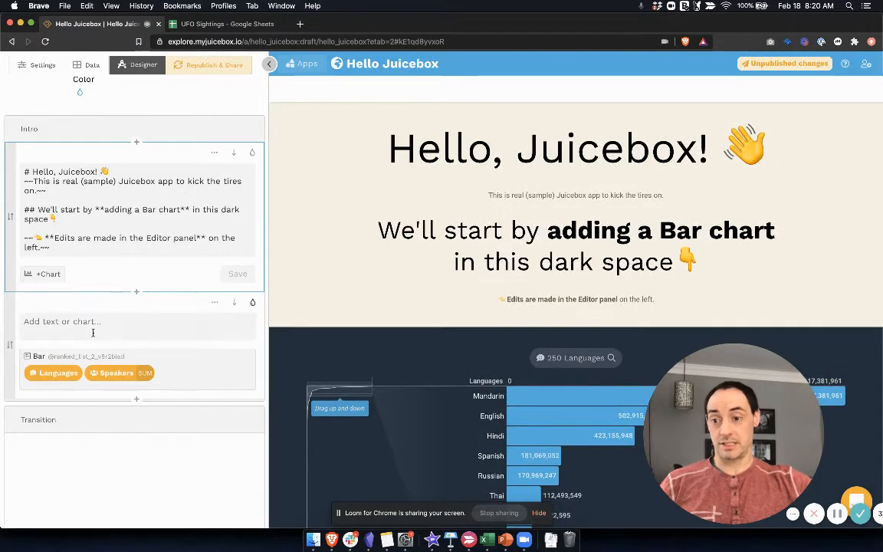
left_click(83, 300)
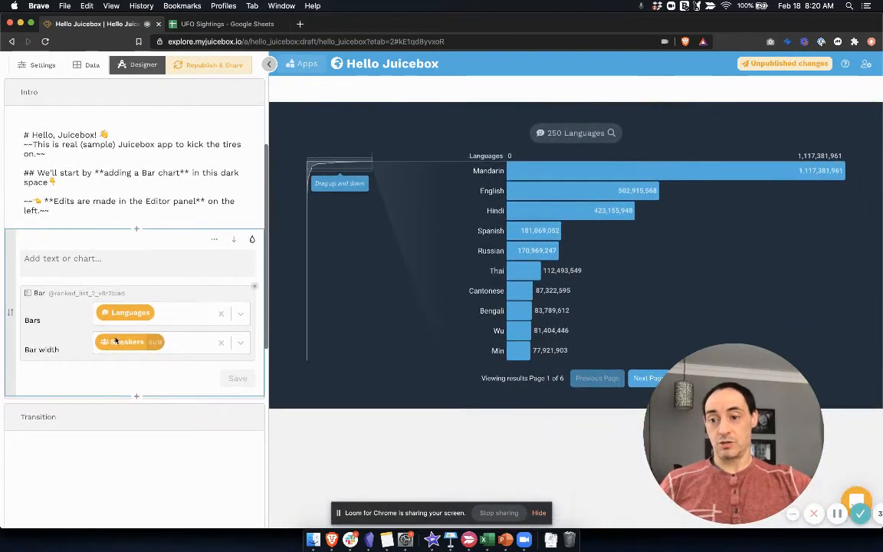
Step: Add a new section below the bar chart and insert a Table in it
left_click(136, 397)
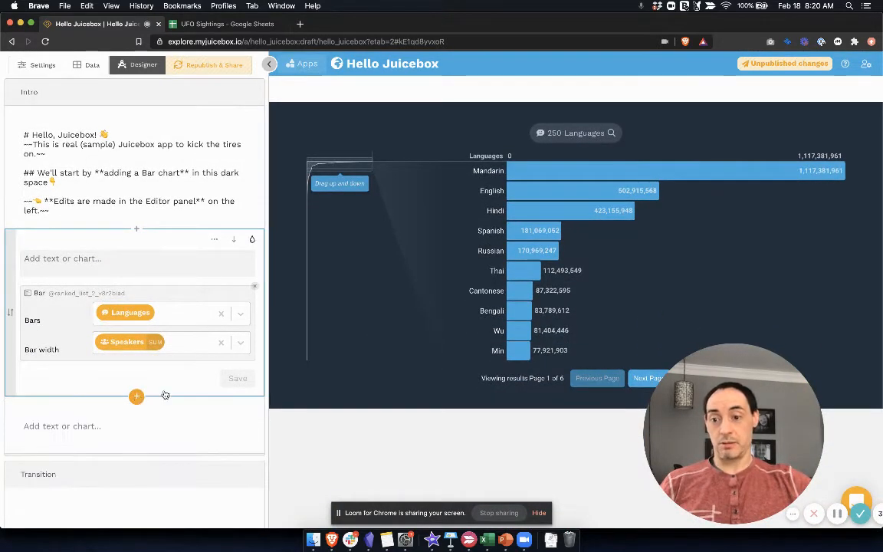
scroll(109, 413, "down", 3)
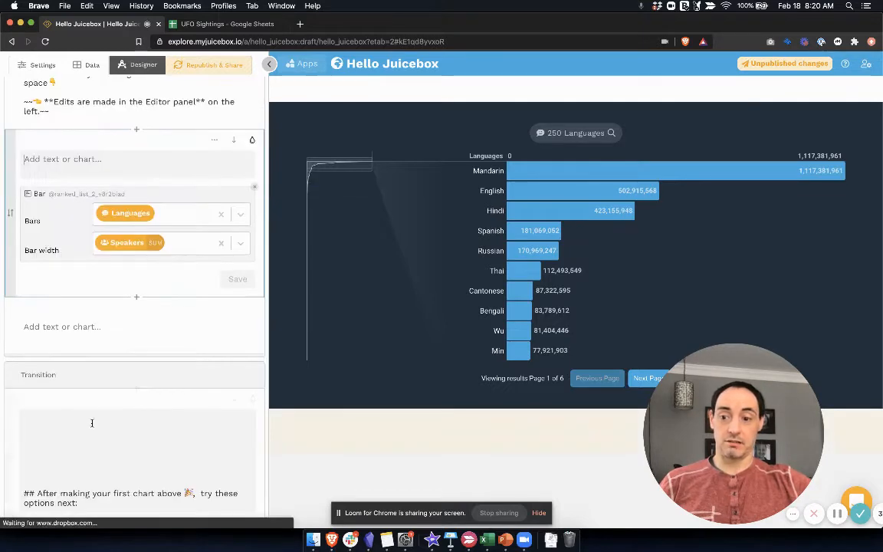
left_click(87, 346)
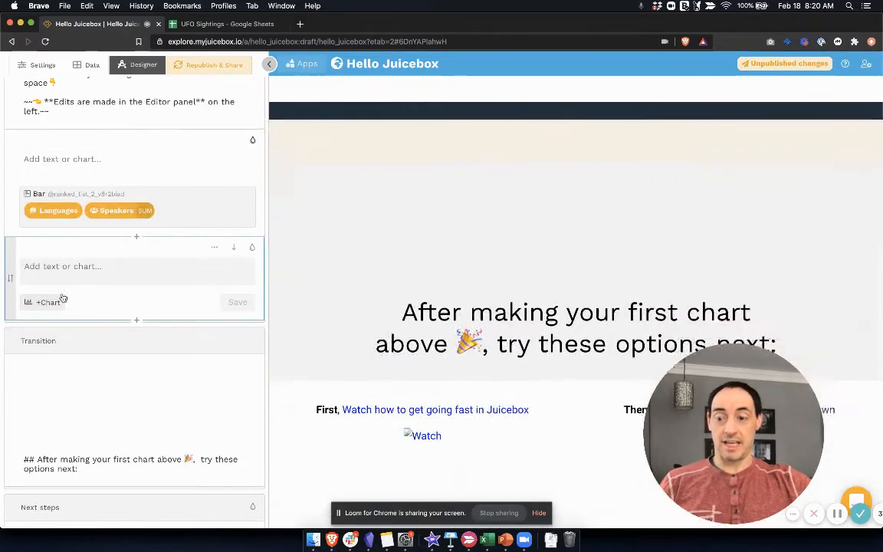
left_click(48, 303)
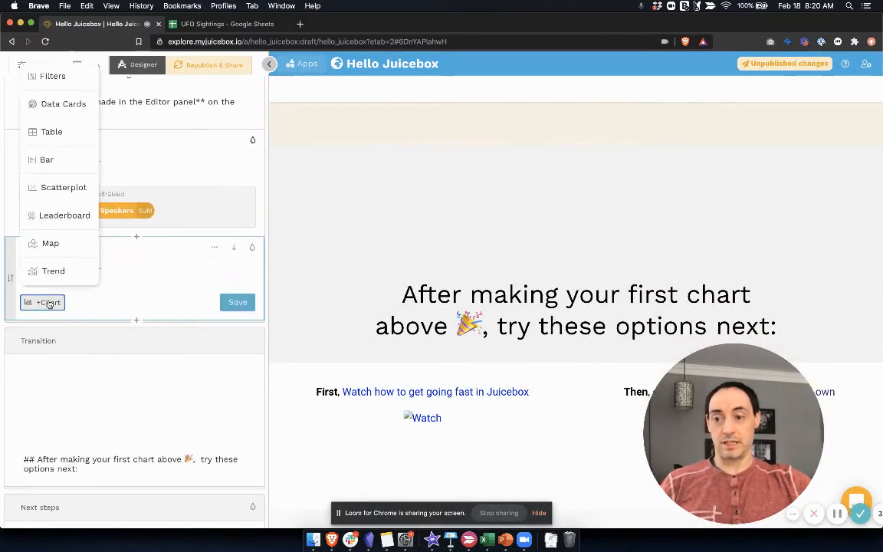
left_click(68, 133)
Step: Give the table the columns Countries, Languages and Speakers in that order, and save the section
left_click(211, 332)
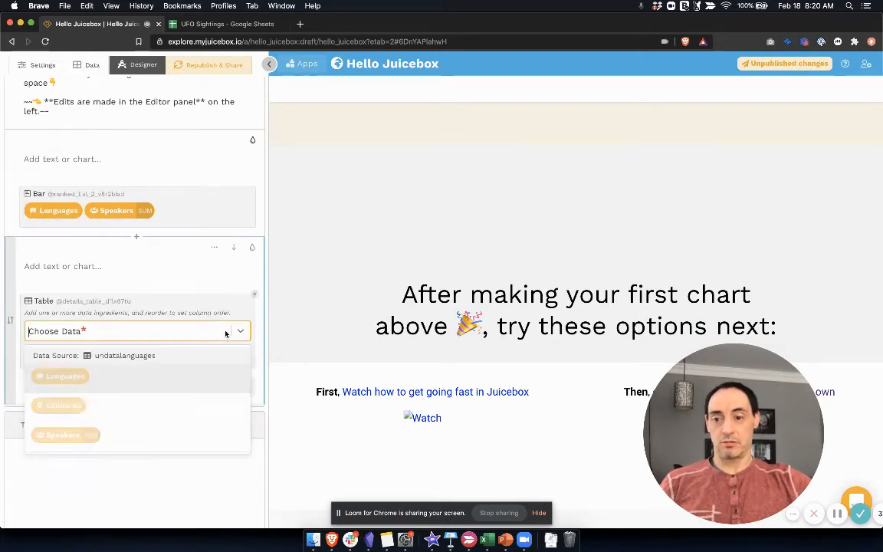
left_click(172, 405)
left_click(178, 339)
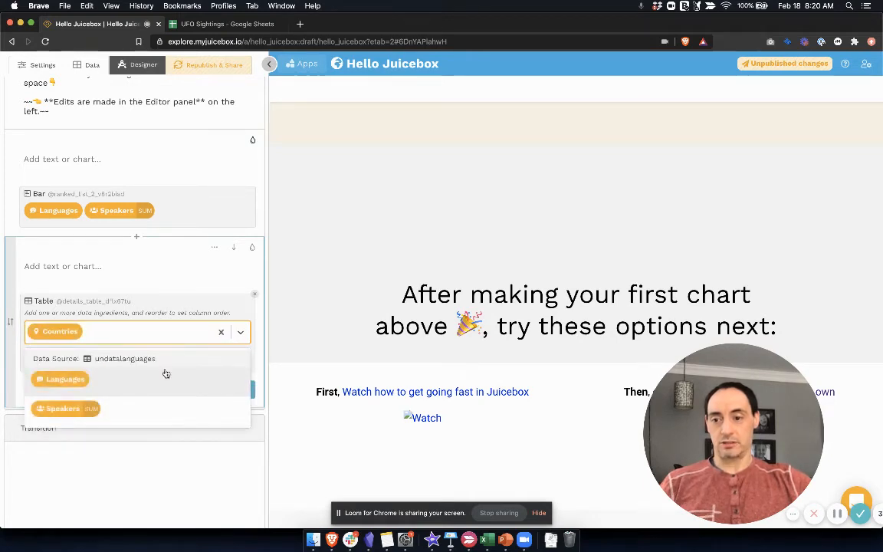
left_click(158, 378)
left_click(175, 337)
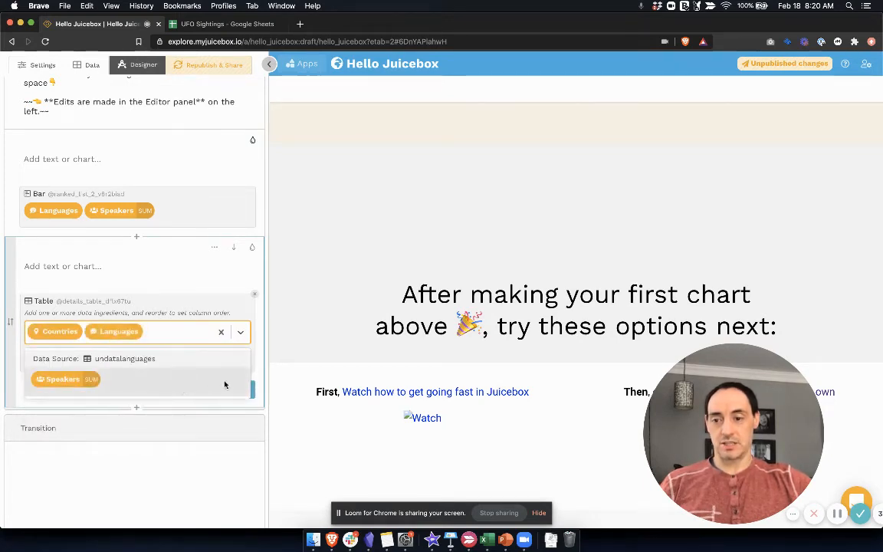
left_click(187, 383)
left_click(235, 408)
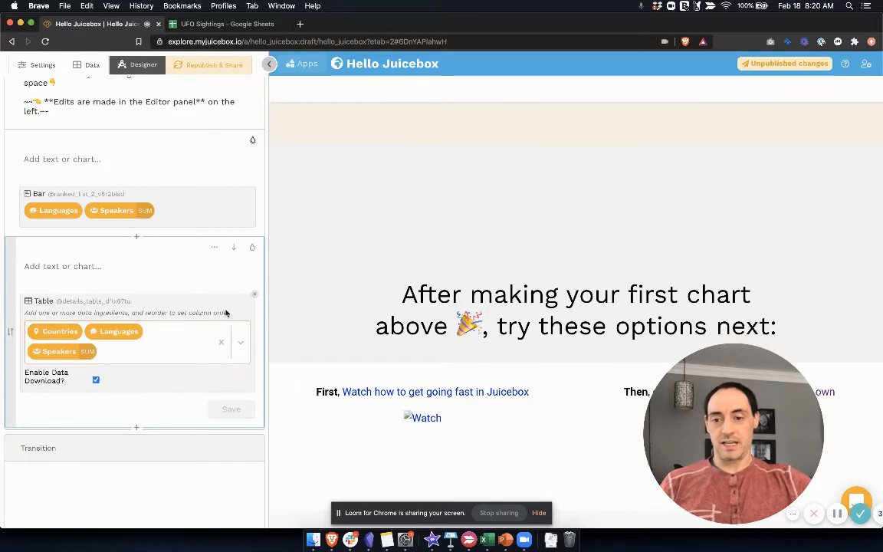
Step: Filter the preview's country table by selecting the Spanish bar in the bar chart, and review the filtered rows
scroll(319, 251, "up", 5)
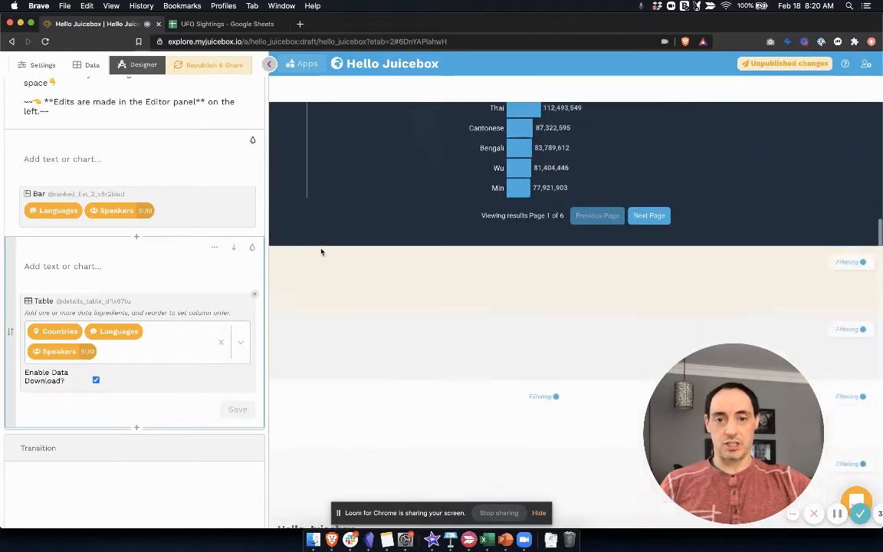
scroll(325, 250, "down", 3)
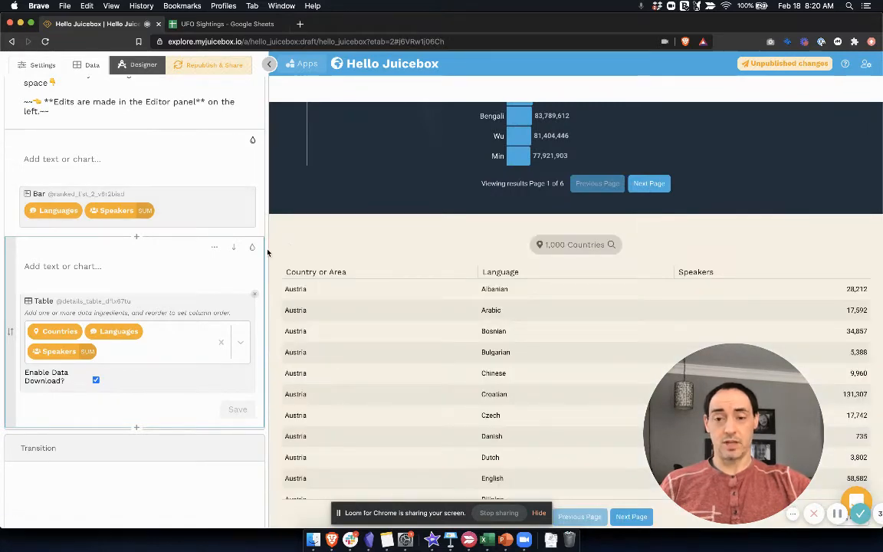
scroll(292, 243, "up", 2)
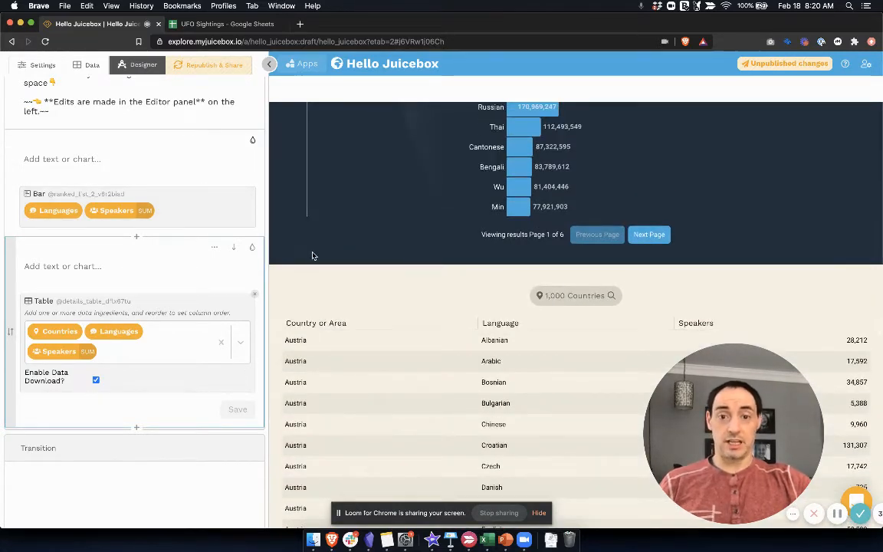
scroll(314, 253, "up", 3)
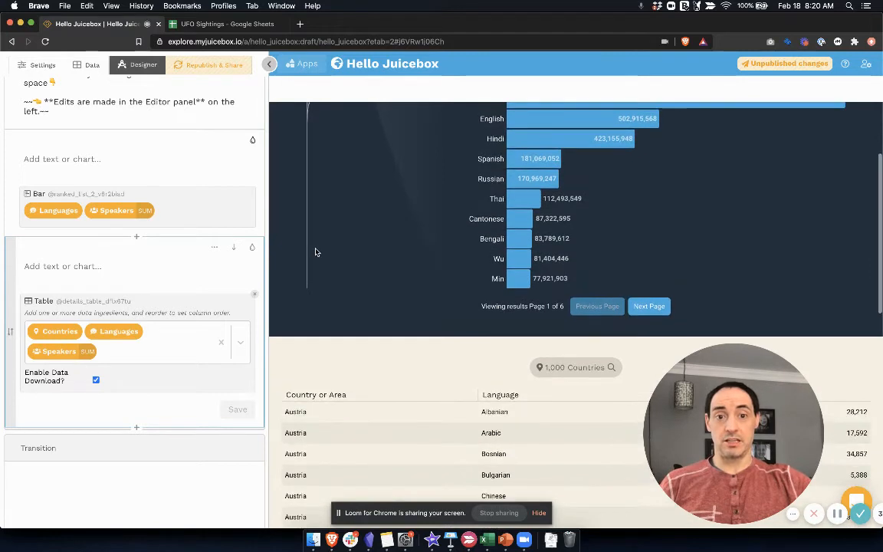
scroll(316, 252, "up", 1)
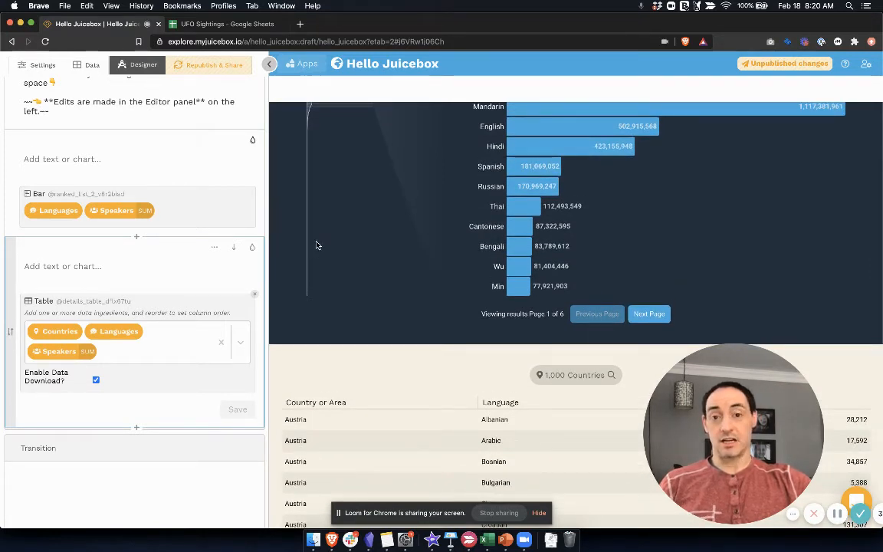
scroll(330, 236, "up", 2)
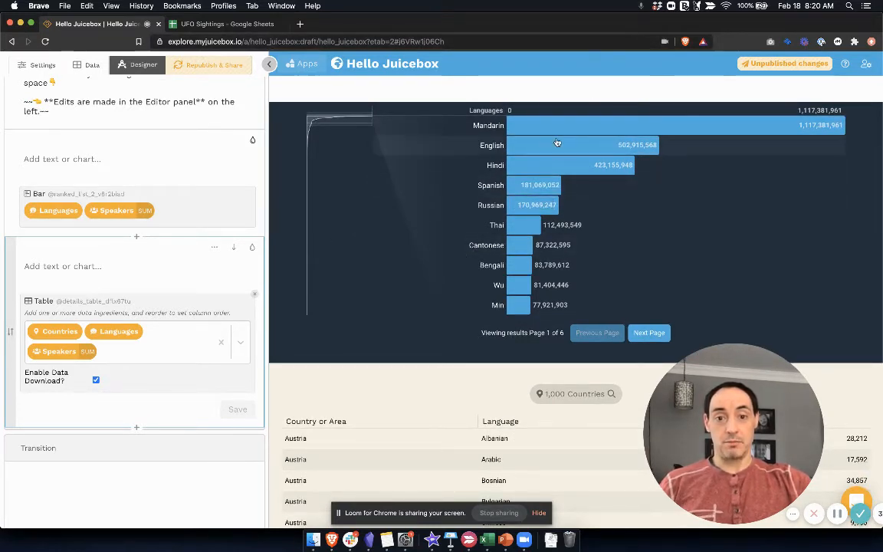
left_click(536, 185)
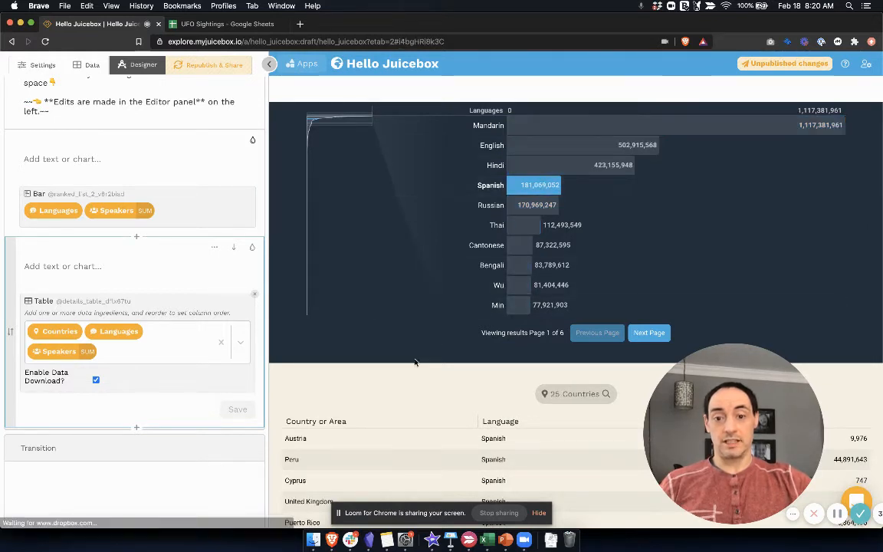
scroll(414, 368, "down", 2)
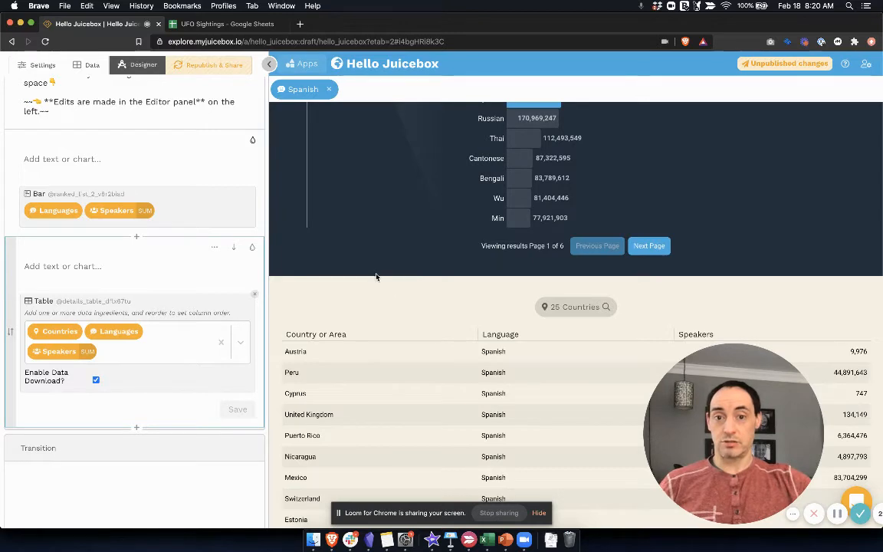
scroll(378, 278, "up", 1)
scroll(378, 279, "up", 2)
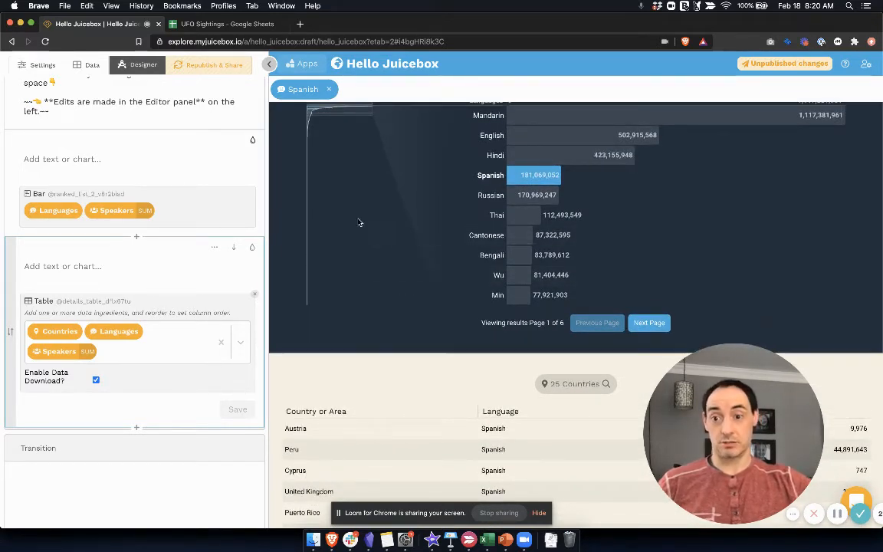
scroll(282, 187, "up", 5)
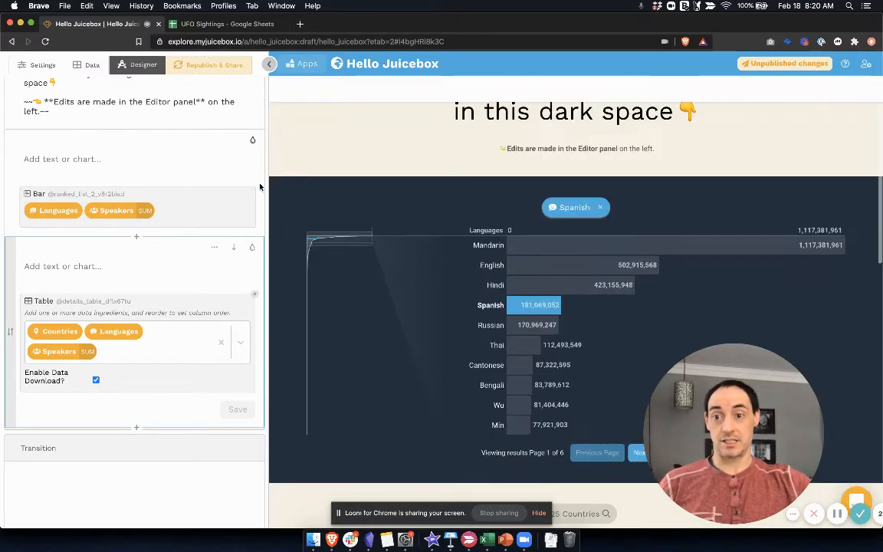
Step: Review the app's data sources and the UFO Sightings spreadsheet in Google Sheets, and return to the Hello Juicebox data sources
scroll(224, 182, "up", 4)
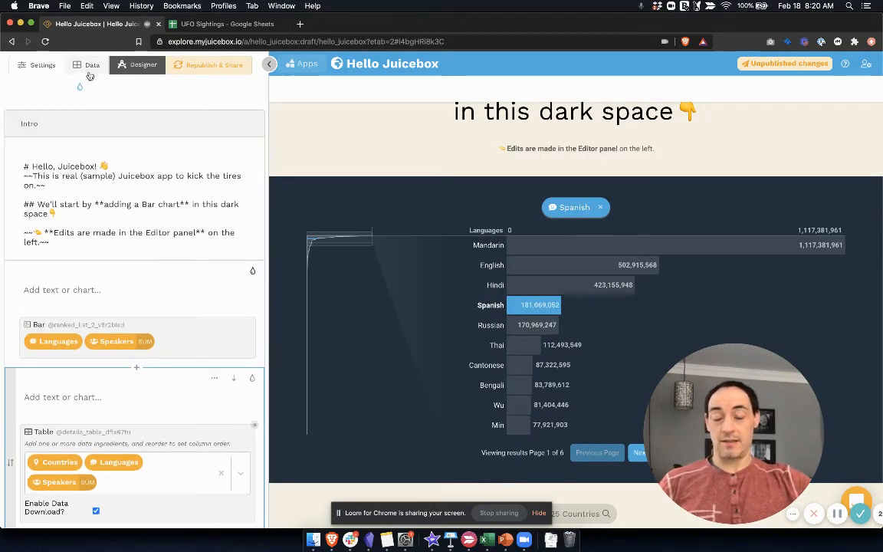
scroll(90, 80, "up", 3)
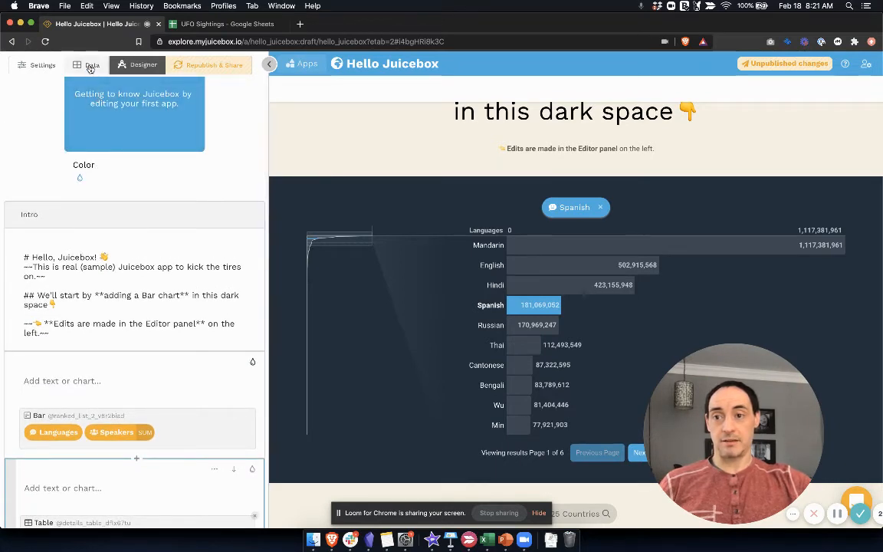
left_click(91, 66)
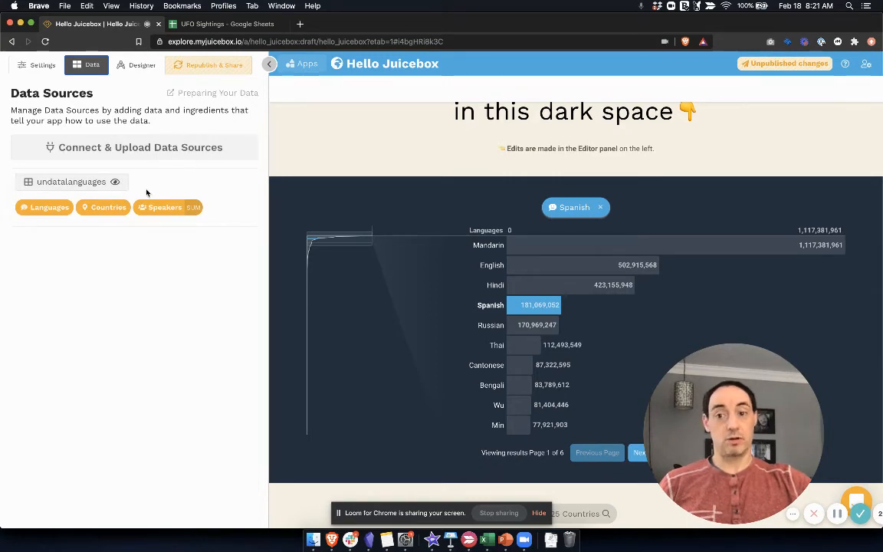
scroll(345, 181, "up", 2)
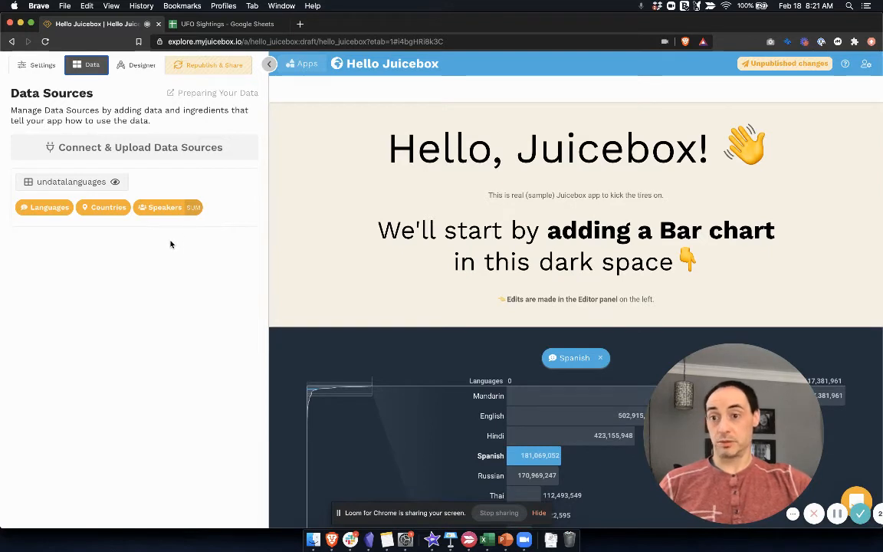
left_click(206, 26)
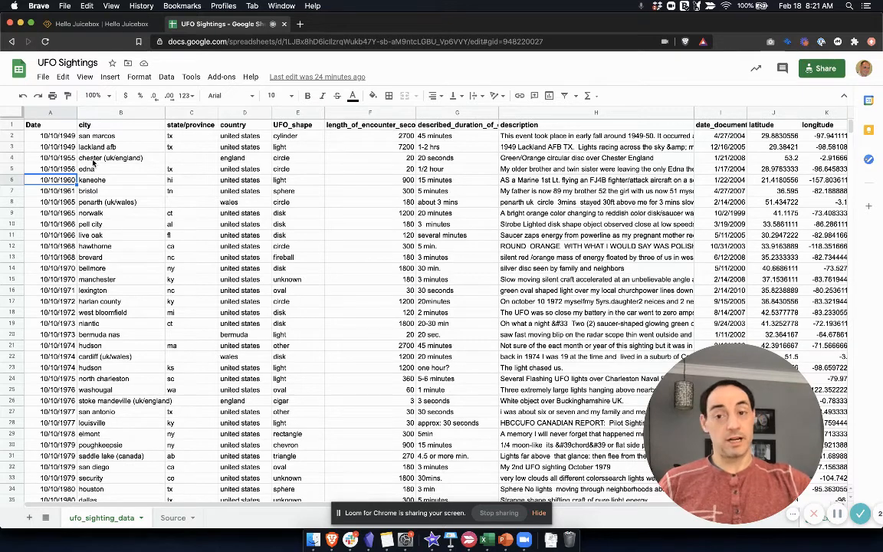
left_click(118, 25)
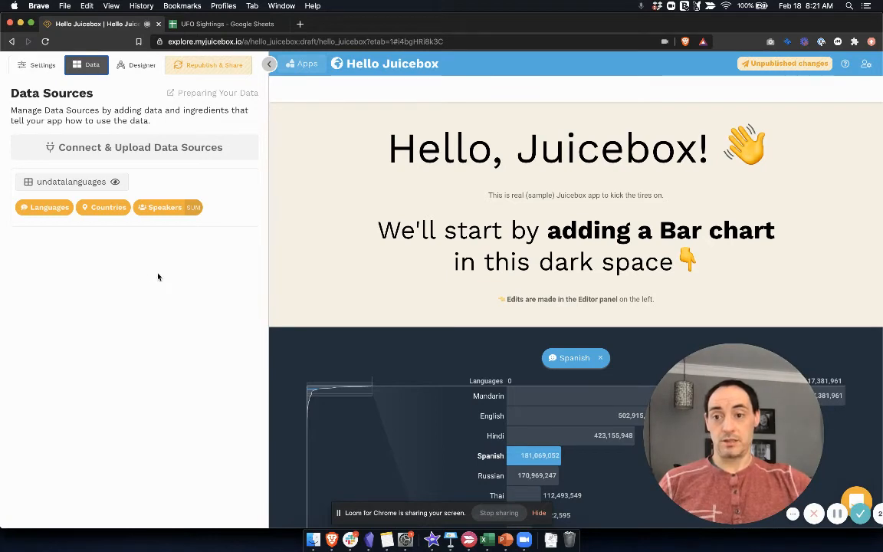
Step: Inspect the field, aggregation and format in the Speakers ingredient's definition, and close it without changes
left_click(145, 209)
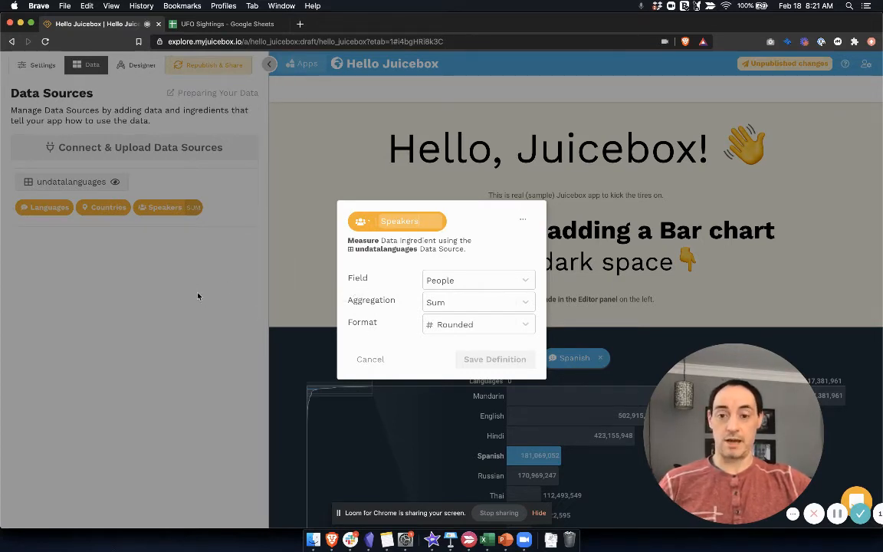
left_click(175, 268)
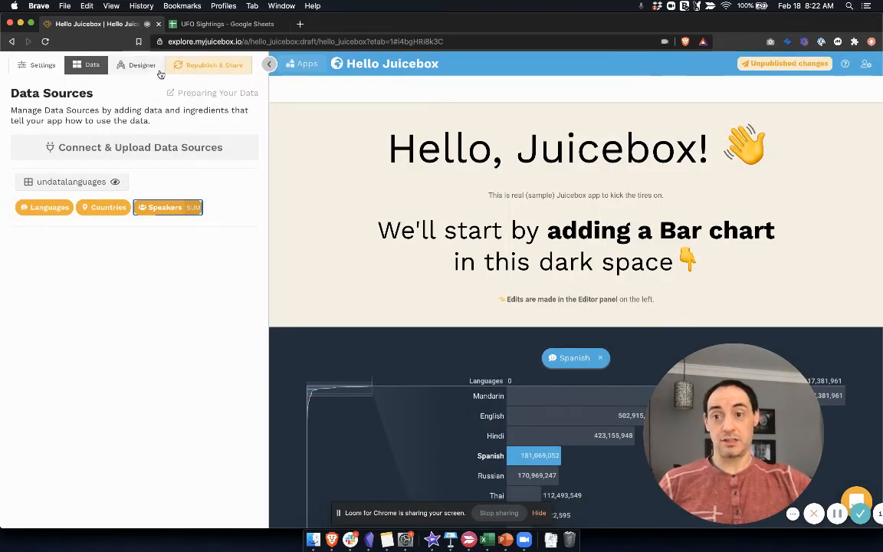
Step: Republish the Hello Juicebox app with its unpublished changes
left_click(206, 68)
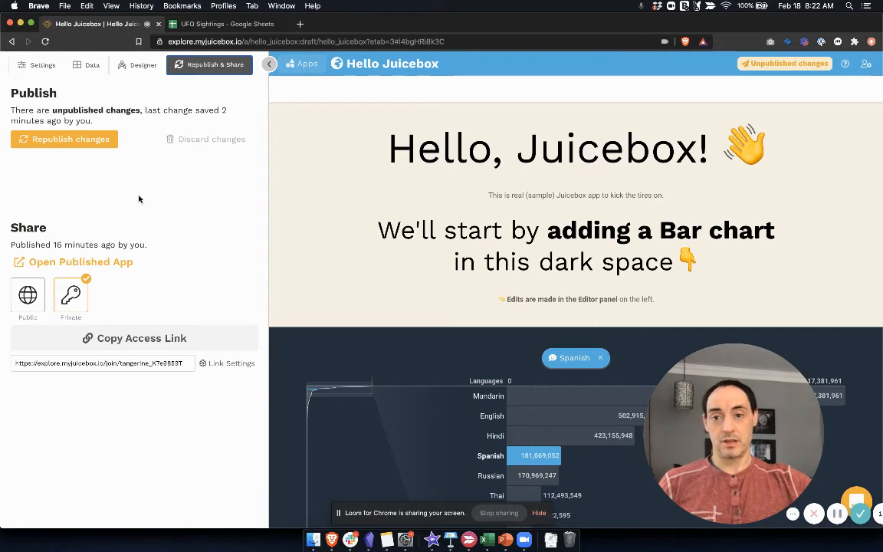
left_click(87, 144)
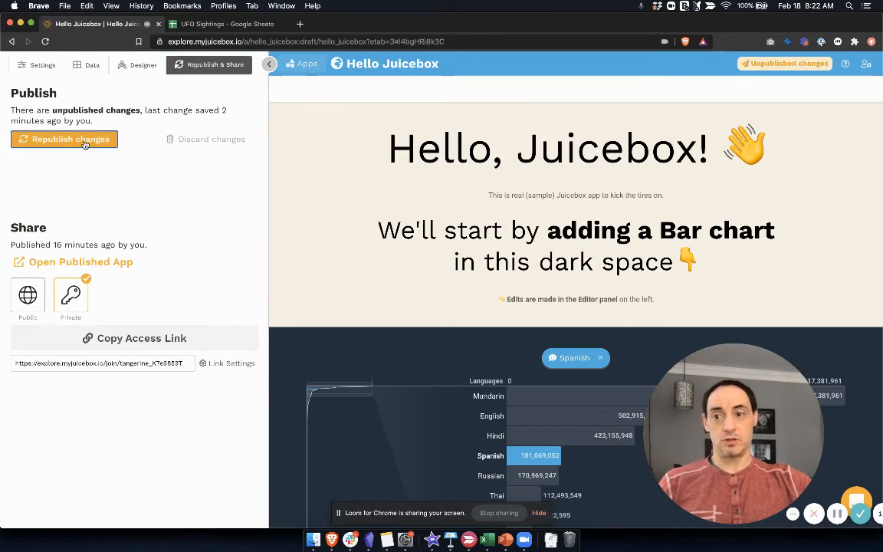